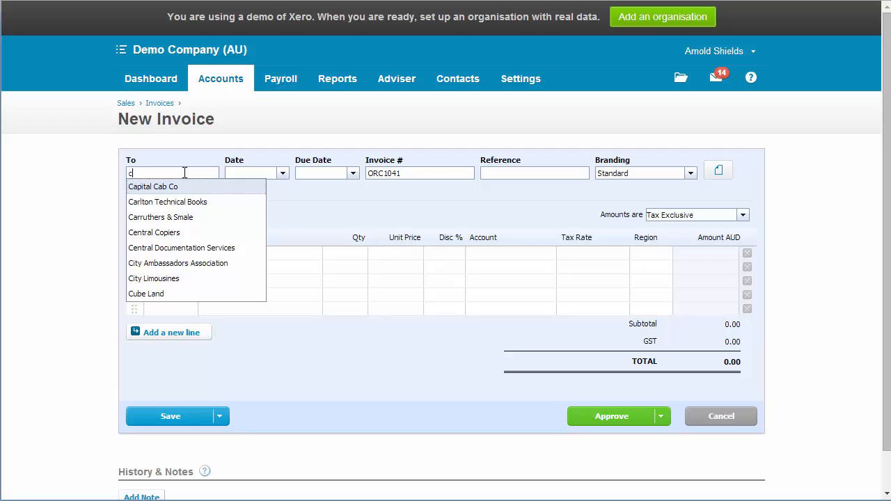
- Set City Limousines as the customer the new invoice is addressed to
type("iy")
key("BackSpace")
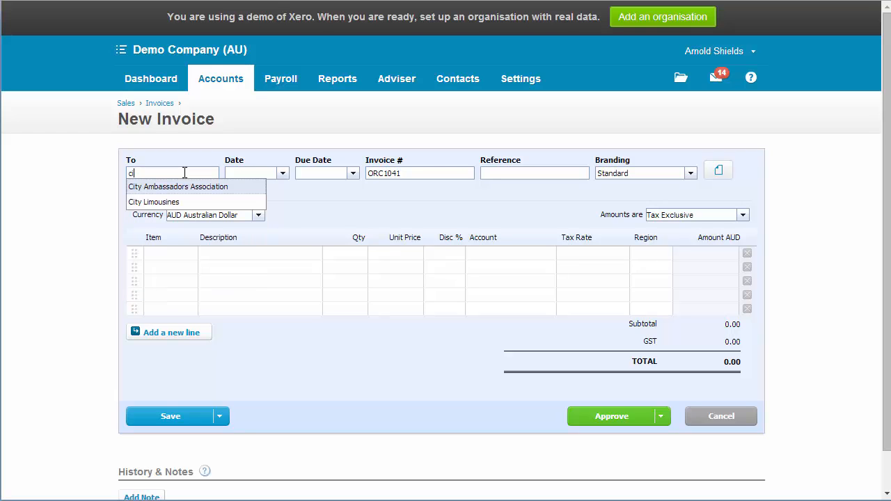
key("Down")
key("Return")
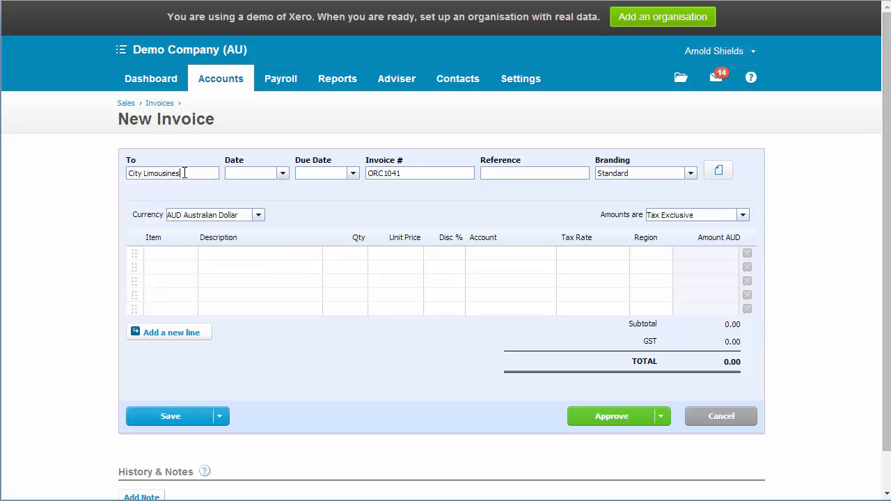
- Set the invoice date to 20 Aug 2014 and the due date to 27 Aug 2014
left_click(282, 175)
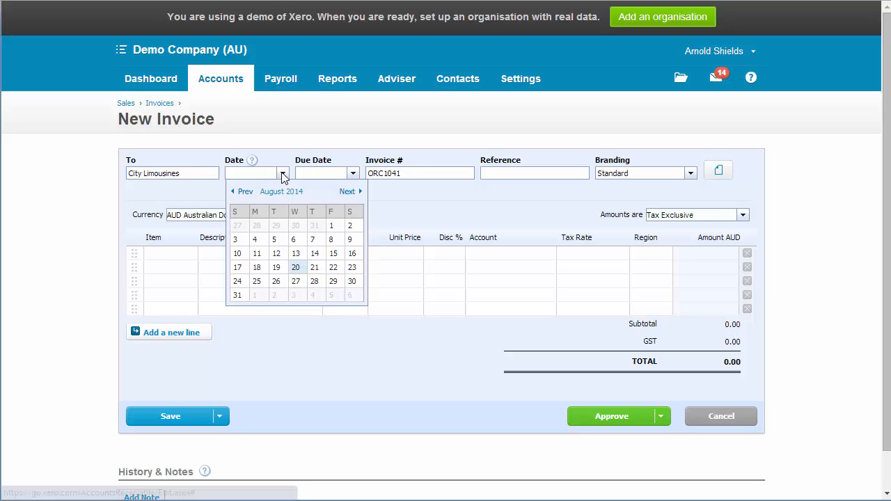
left_click(294, 273)
left_click(352, 174)
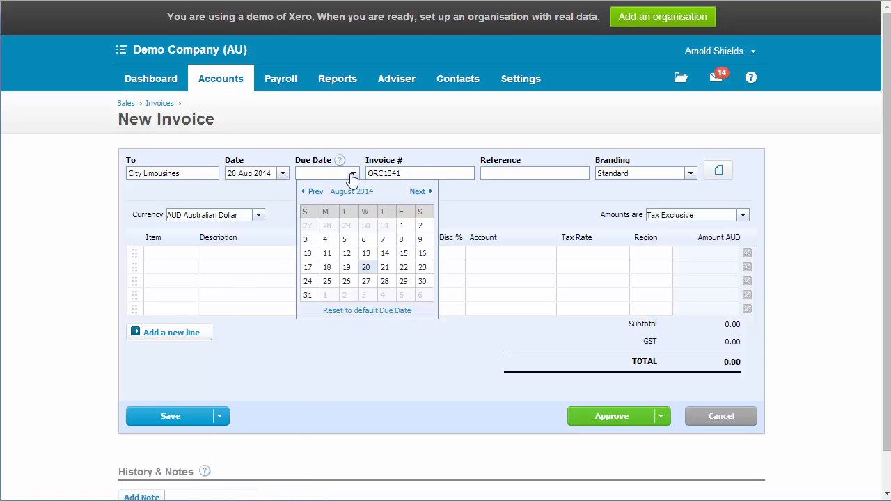
left_click(367, 282)
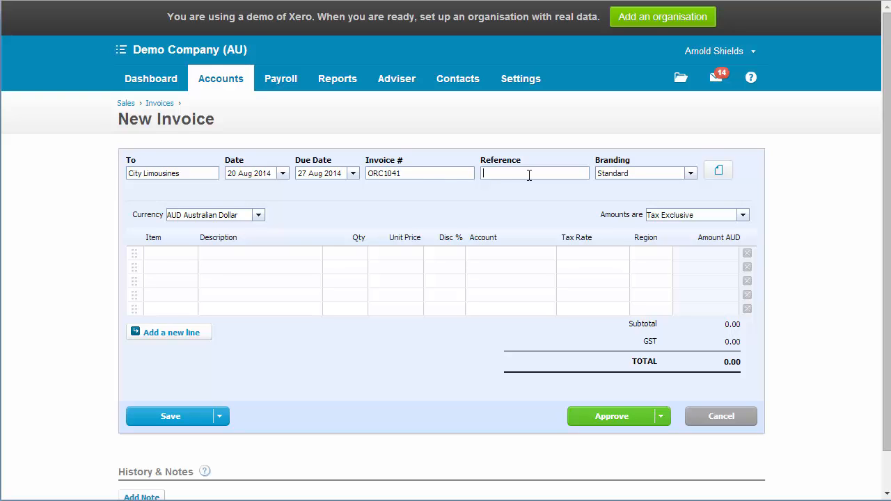
- Enter PO 123 as the invoice reference and review the available currency and tax treatment choices
type("PO 123")
left_click(258, 215)
left_click(257, 217)
left_click(744, 217)
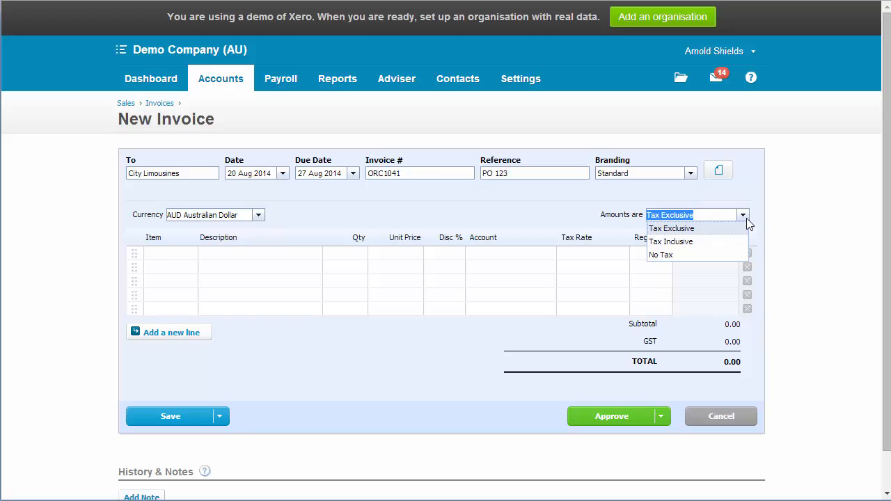
left_click(747, 218)
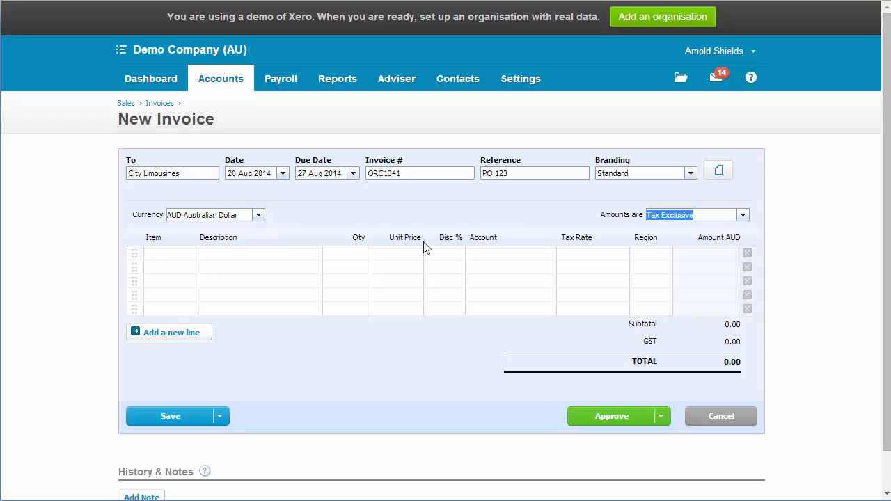
- Add the inventory item GB1-White to the first line of the invoice
left_click(173, 261)
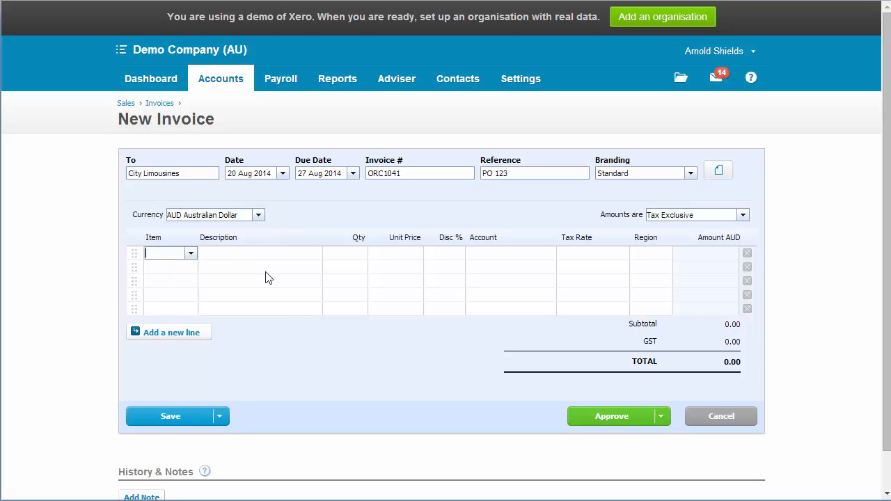
left_click(192, 253)
left_click(167, 319)
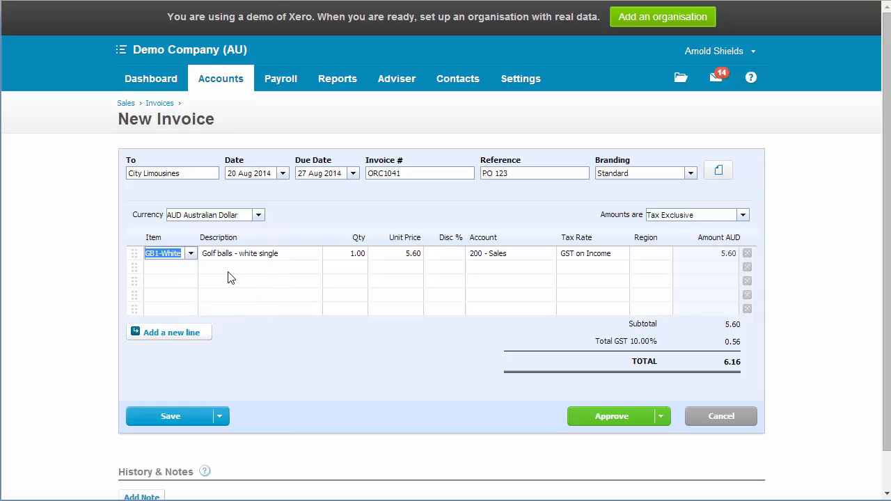
left_click(190, 255)
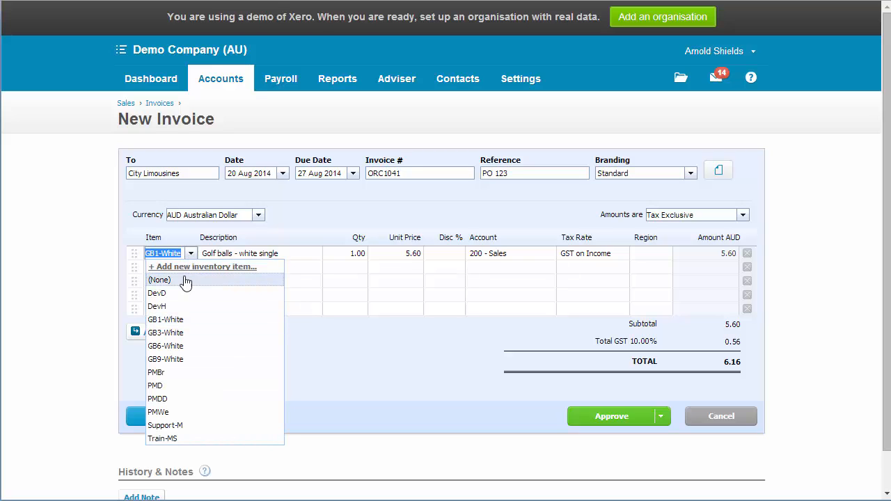
left_click(190, 256)
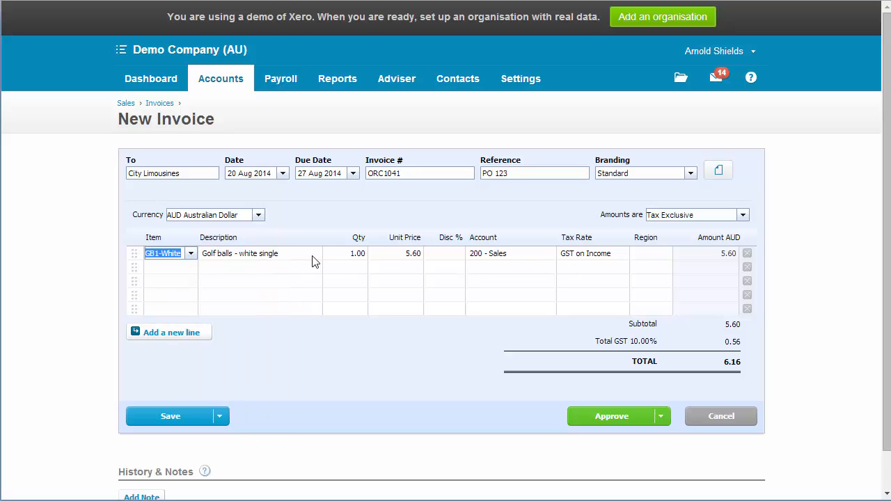
- Set the quantity of the GB1-White line to 10
left_click(356, 262)
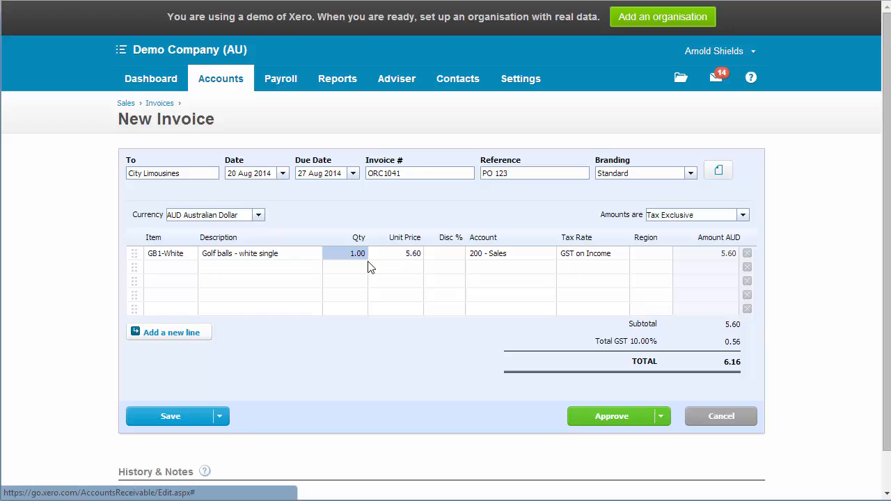
left_click(360, 255)
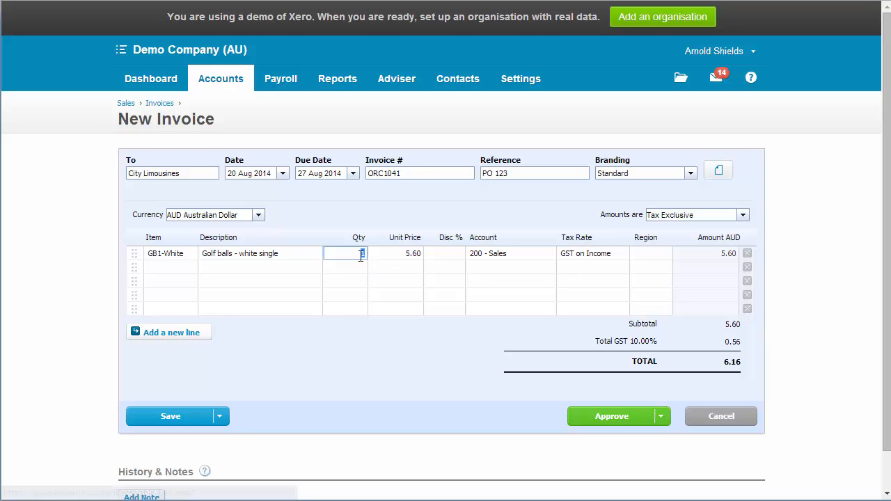
type("10")
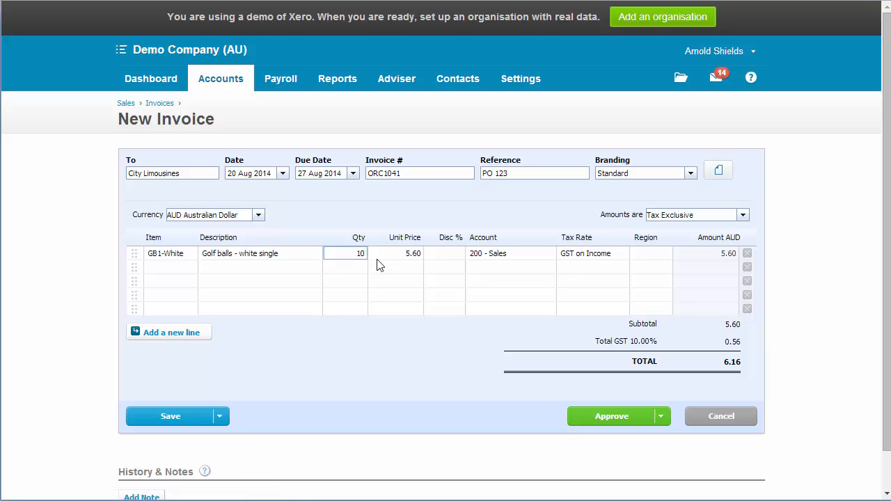
left_click(449, 267)
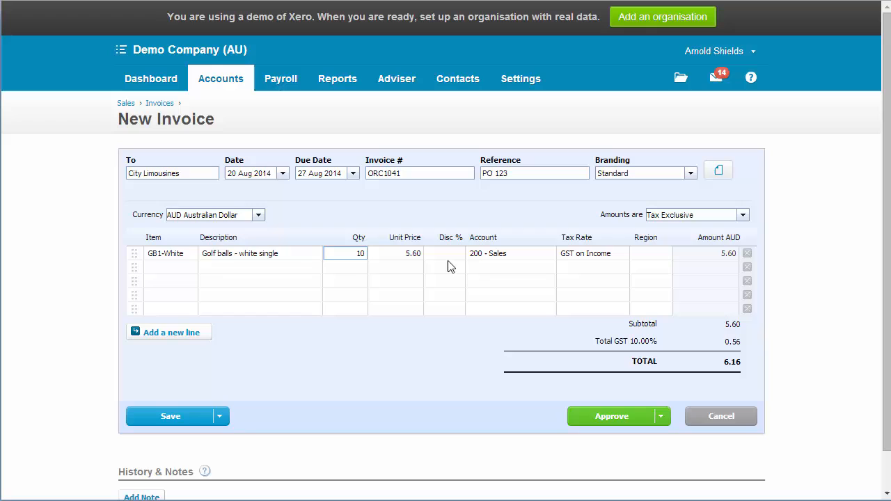
left_click(502, 258)
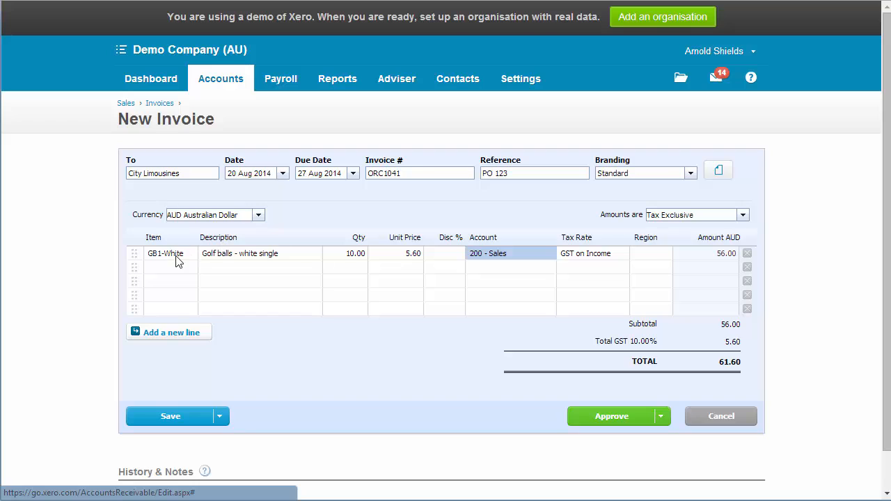
- Choose GST on Income as the golf ball line's tax rate and assign the line to the Eastside region
left_click(596, 259)
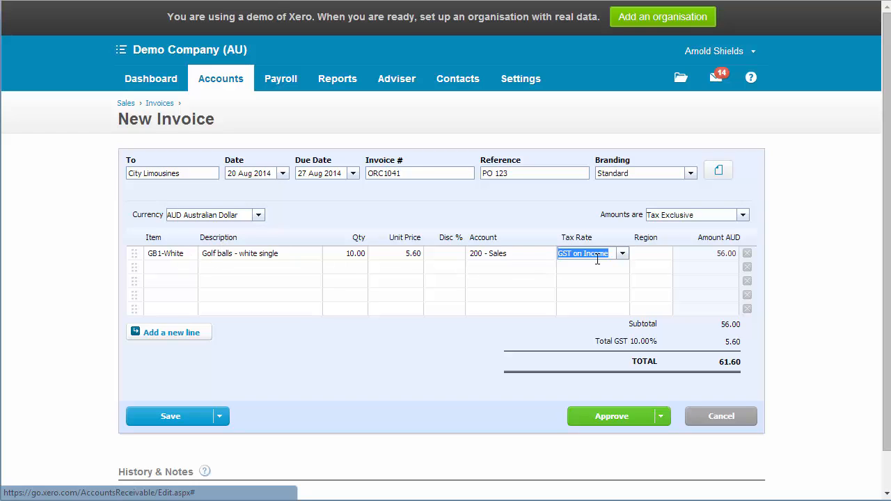
left_click(622, 254)
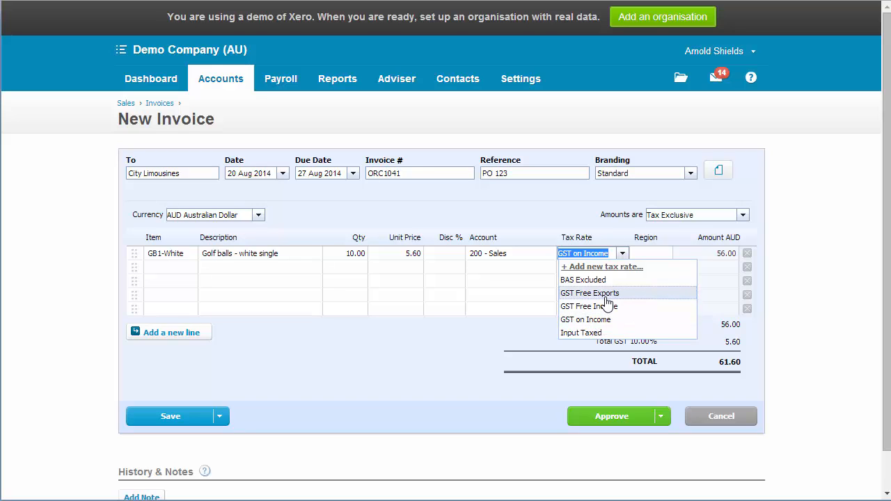
left_click(598, 320)
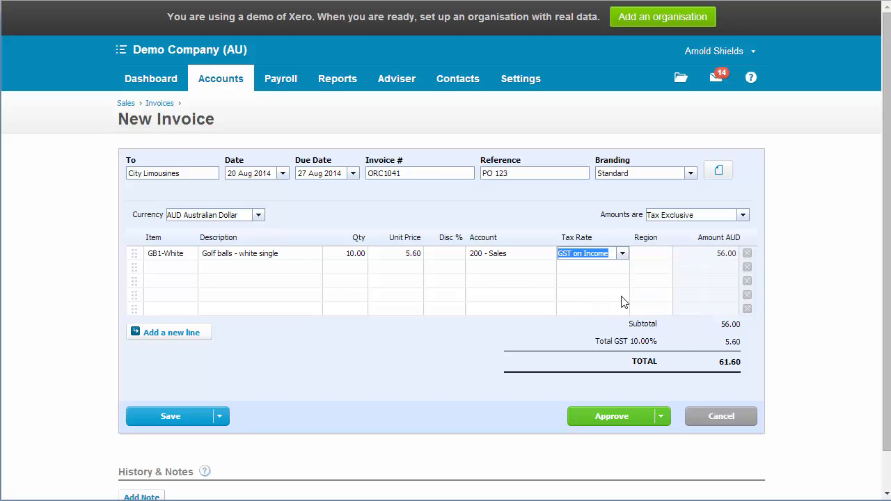
left_click(652, 253)
left_click(666, 254)
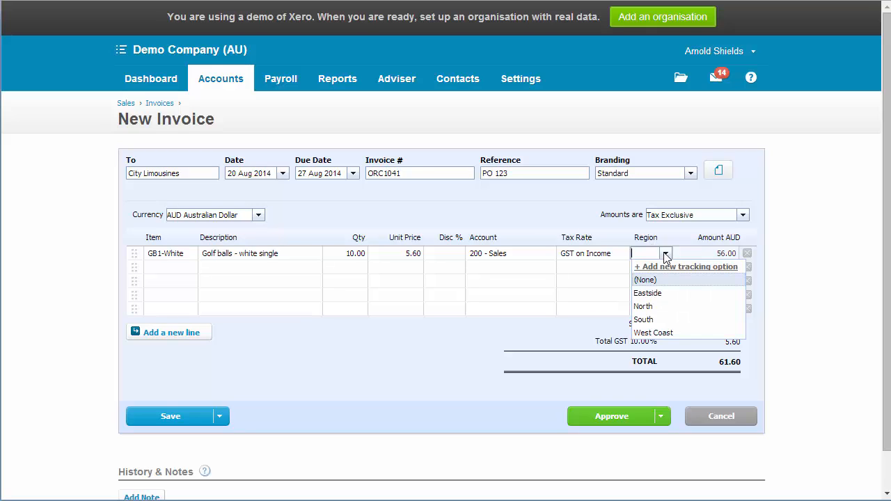
left_click(657, 294)
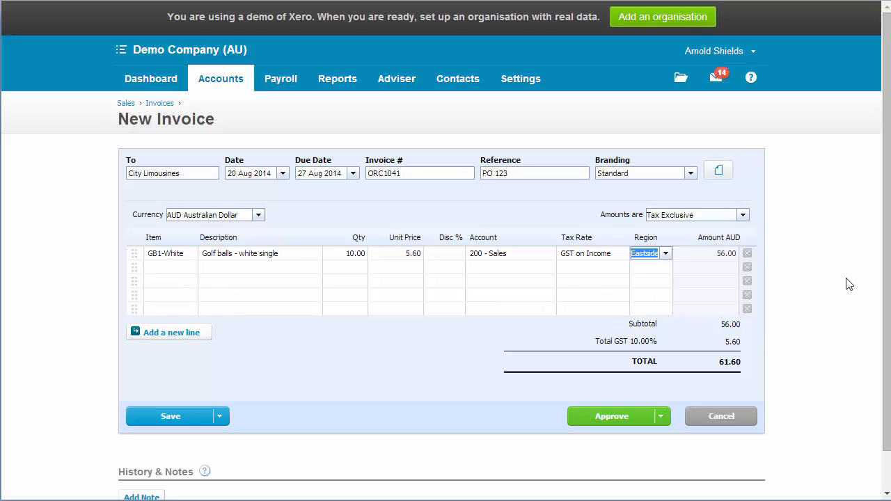
- Review the available save options for the completed invoice and approve it
left_click(223, 417)
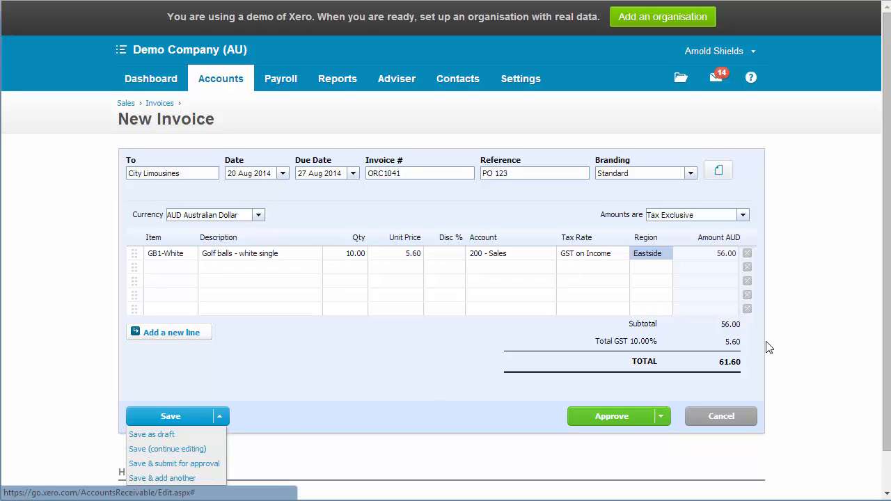
scroll(766, 348, "down", 1)
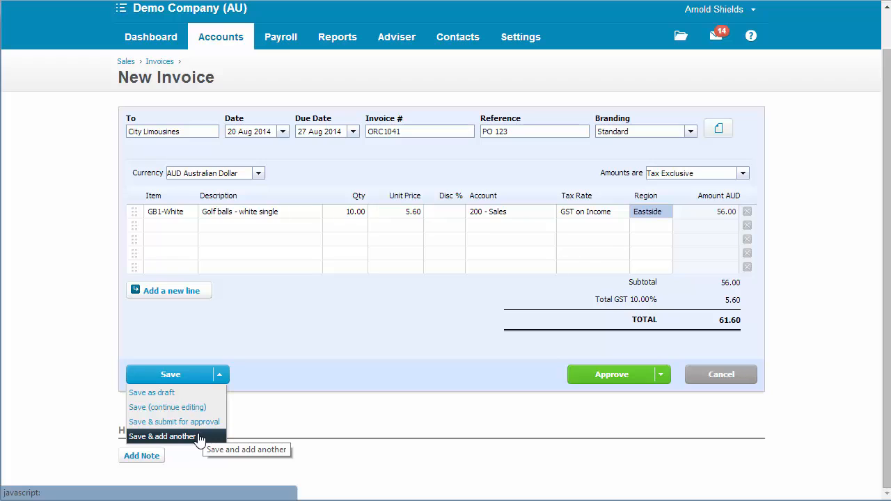
left_click(606, 376)
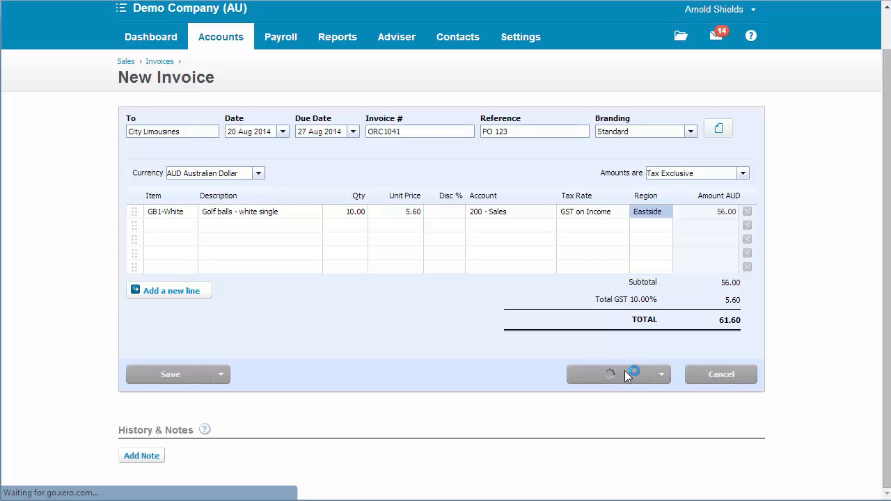
- Email the approved invoice to the customer using the Sales Invoice: Basic template
scroll(577, 305, "down", 1)
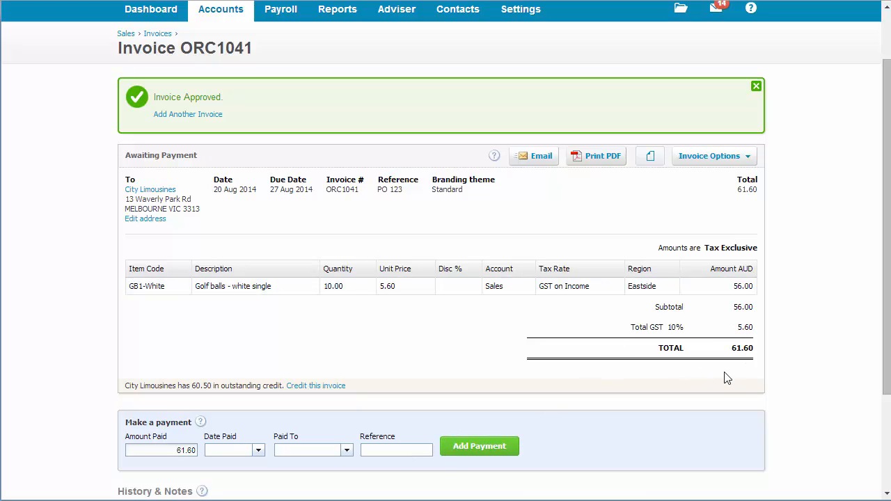
left_click(543, 162)
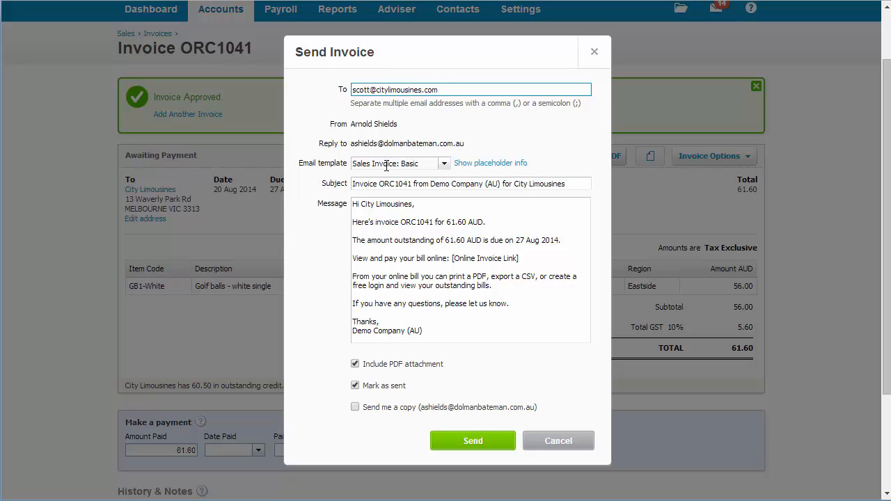
left_click(444, 164)
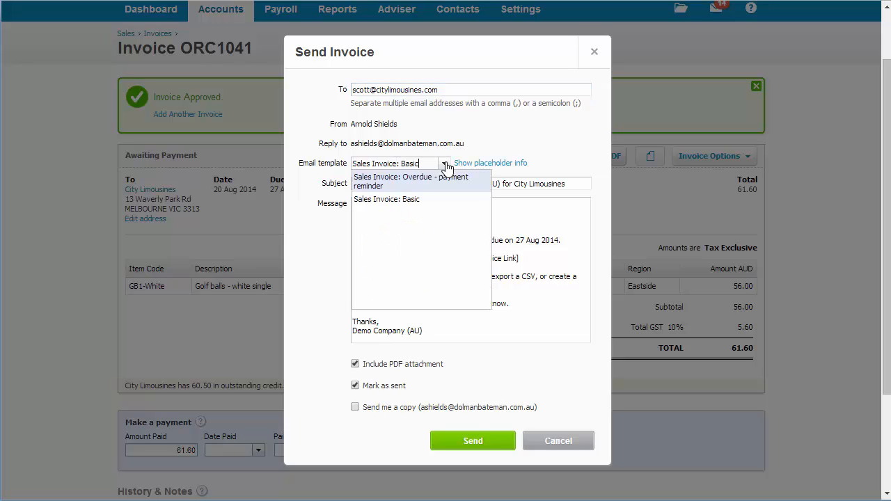
left_click(427, 201)
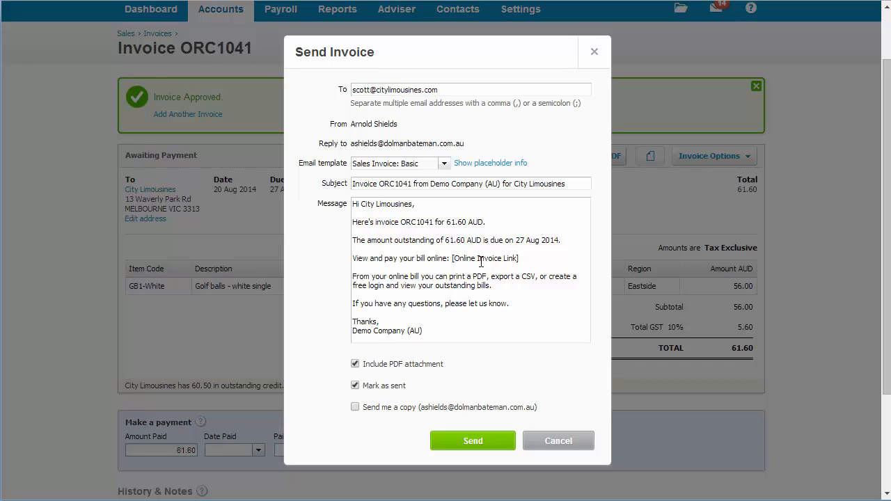
left_click(490, 442)
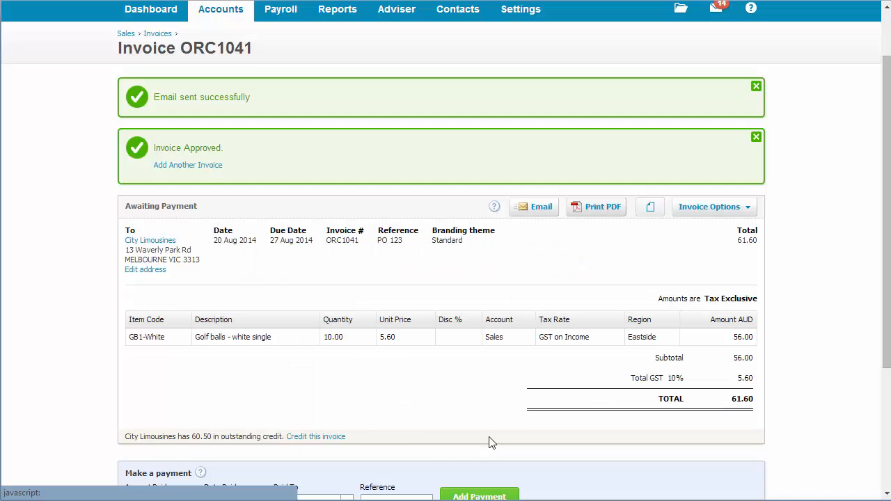